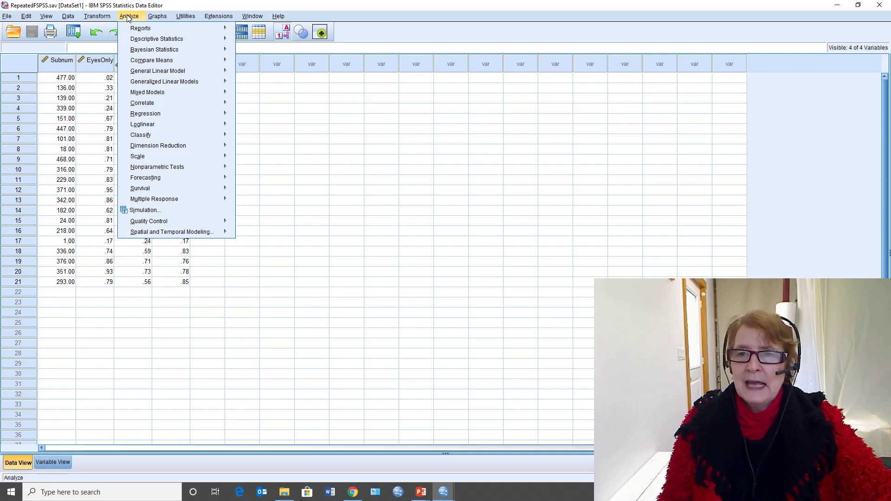
Start a General Linear Model repeated measures analysis and define the within-subject factor FaceEyes with 3 levels.
mouse_move(137, 72)
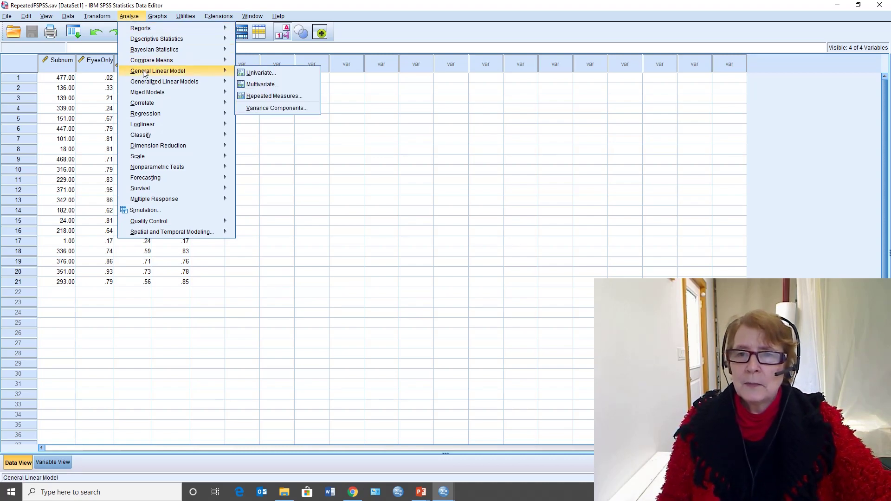
mouse_move(234, 69)
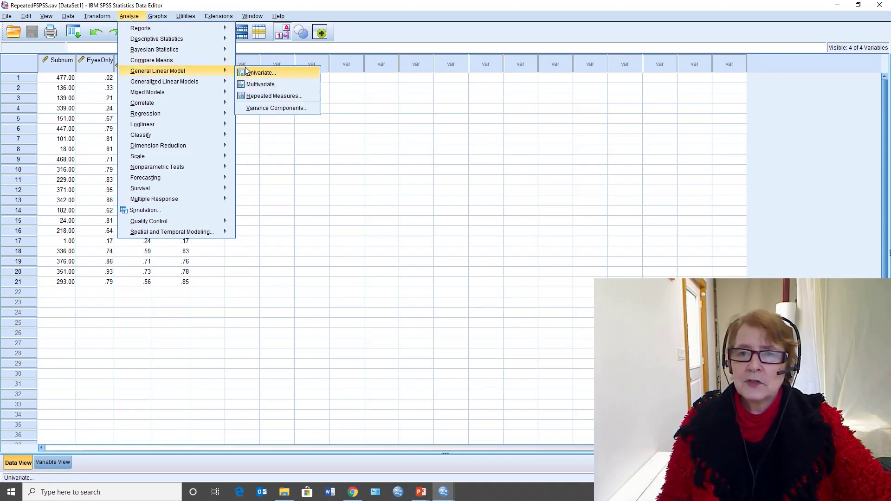
click(264, 97)
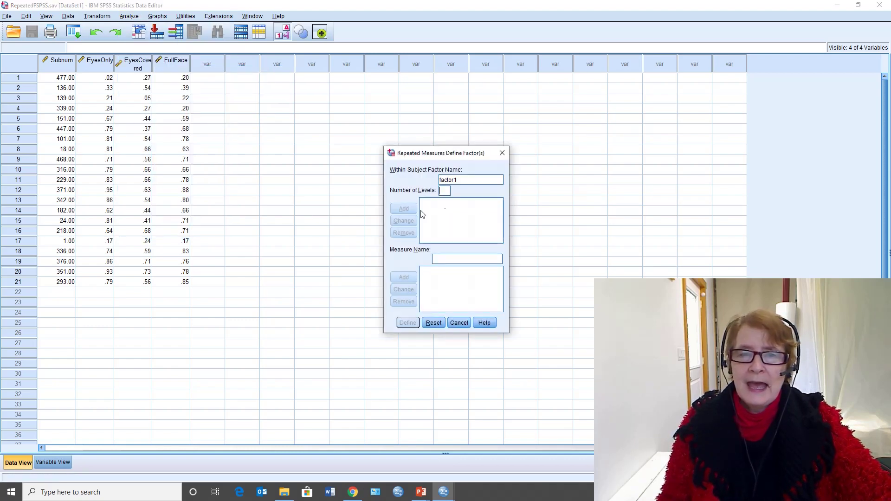
drag(467, 180, 419, 176)
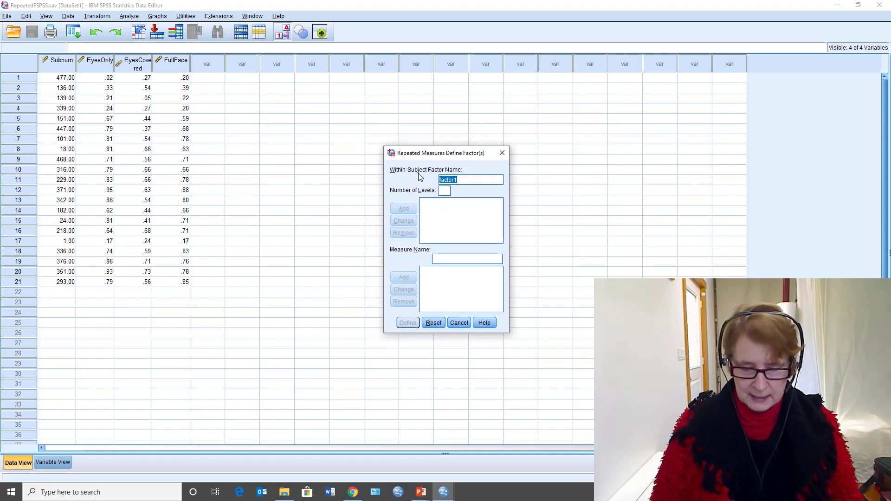
text(Face)
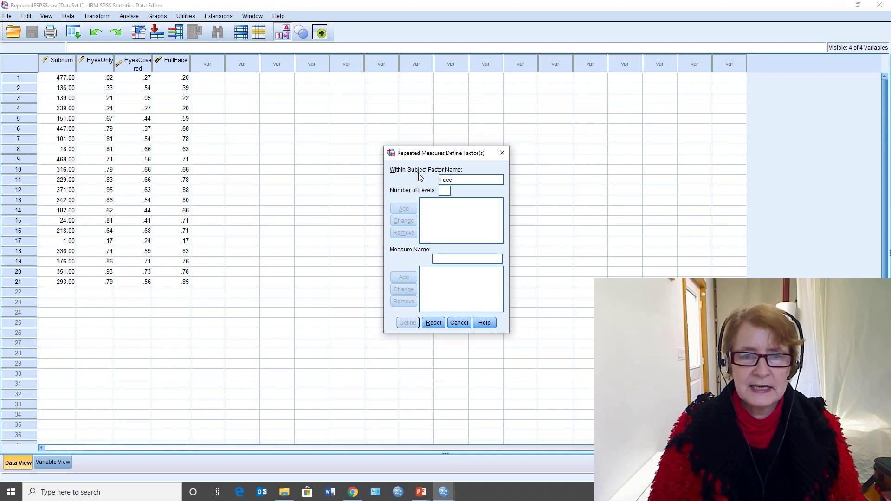
text(E)
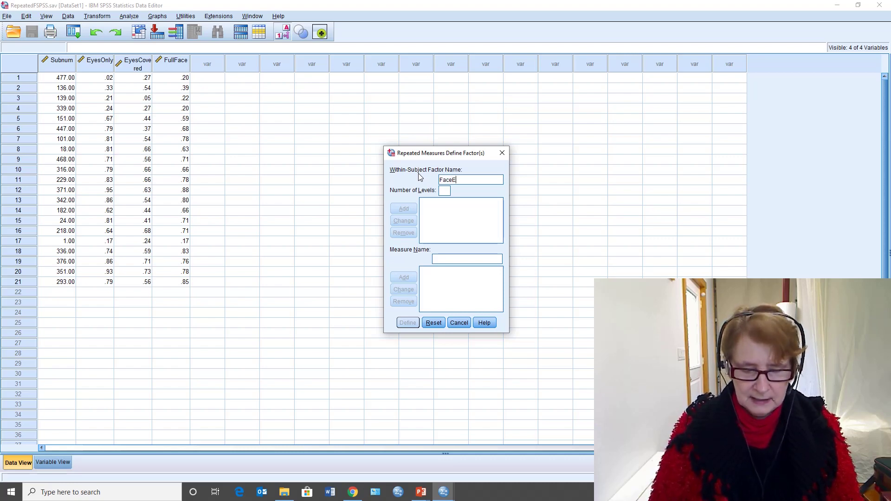
text(yes)
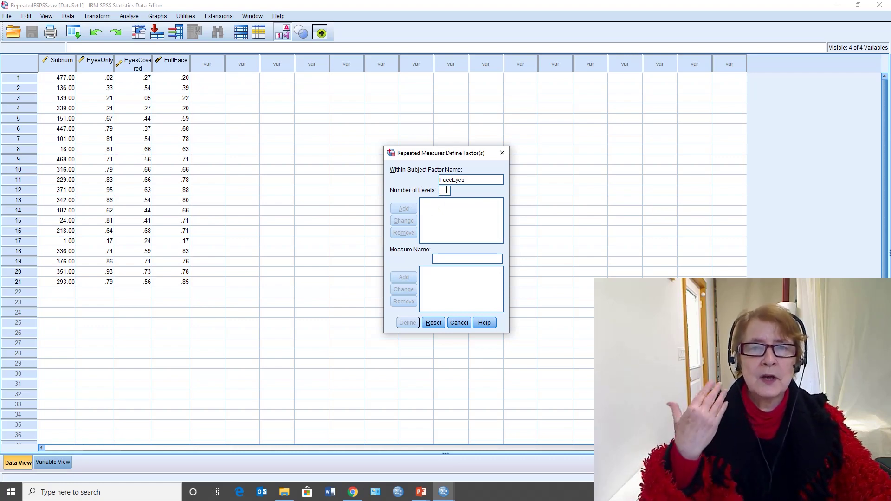
text(3)
click(403, 210)
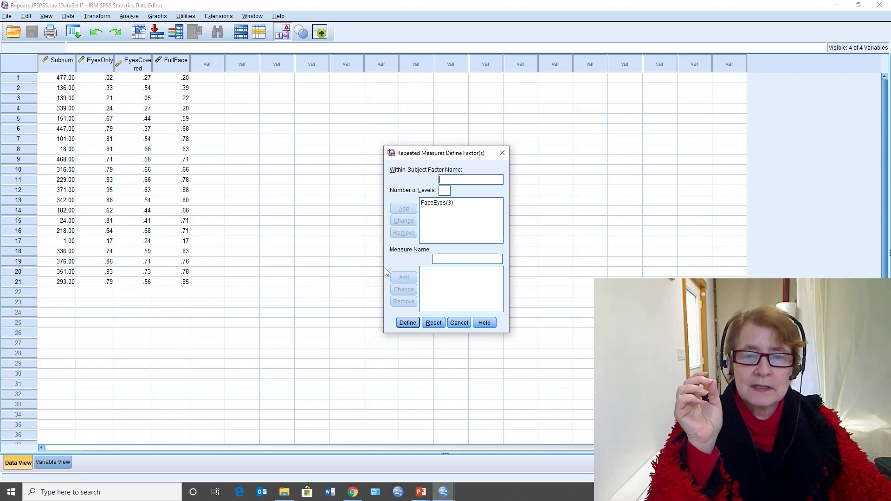
click(409, 323)
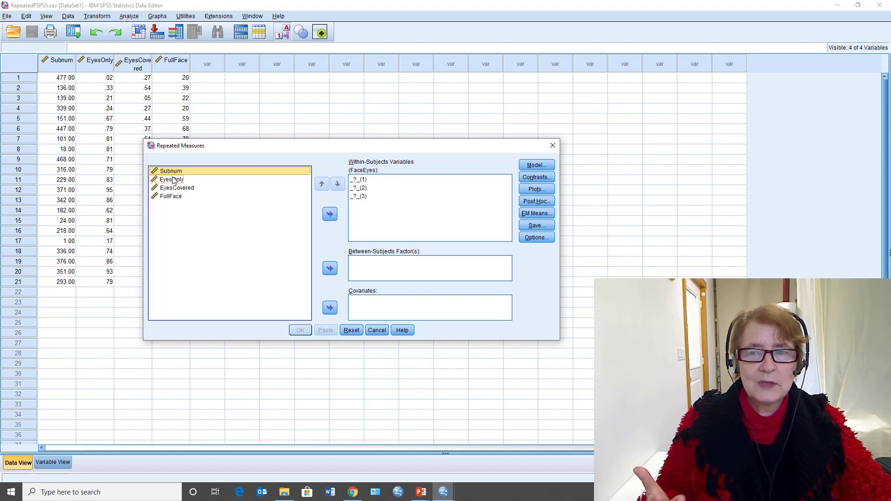
Assign EyesOnly, EyesCovered and FullFace, in that order, as the three within-subjects variables of FaceEyes.
click(173, 180)
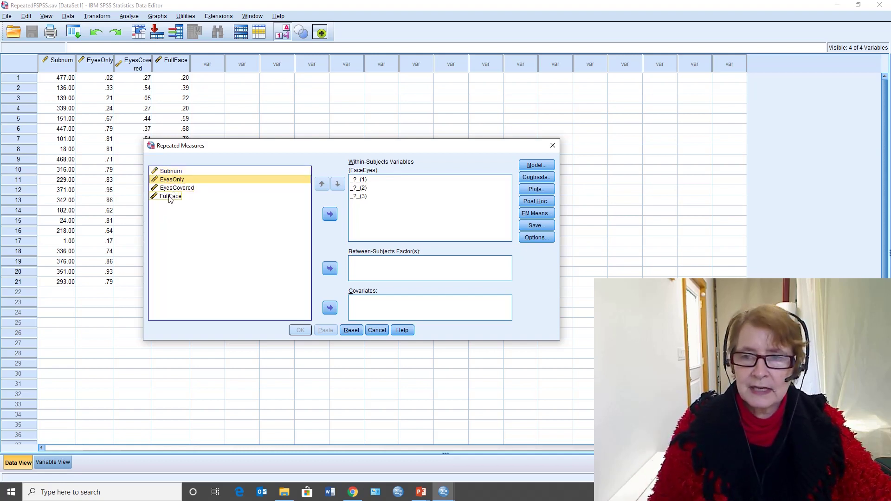
shift+click(171, 197)
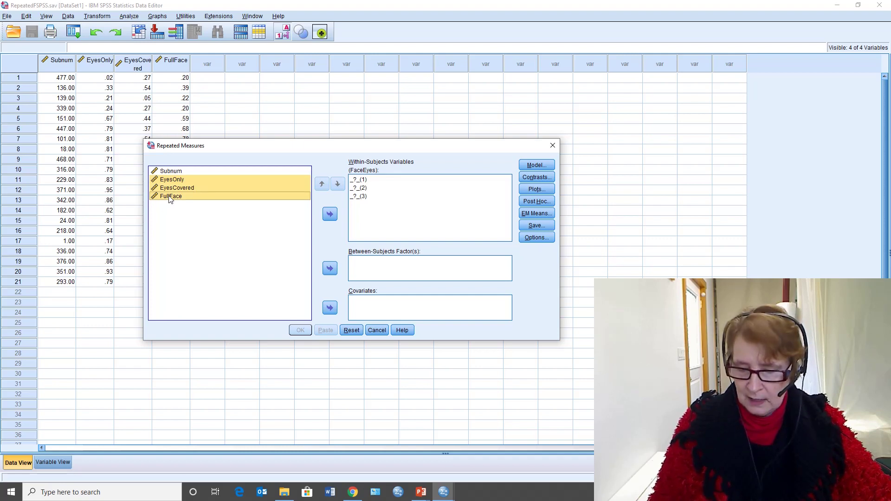
click(328, 214)
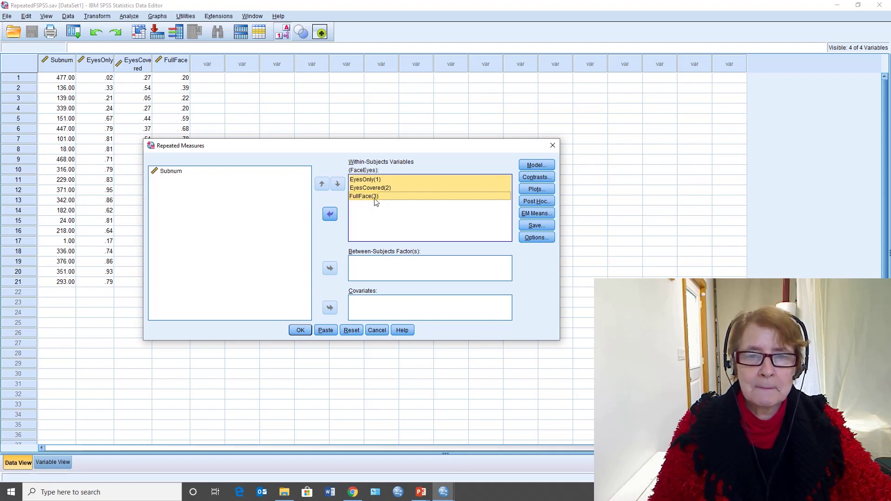
Include descriptive statistics and estimates of effect size in the repeated measures output.
click(533, 239)
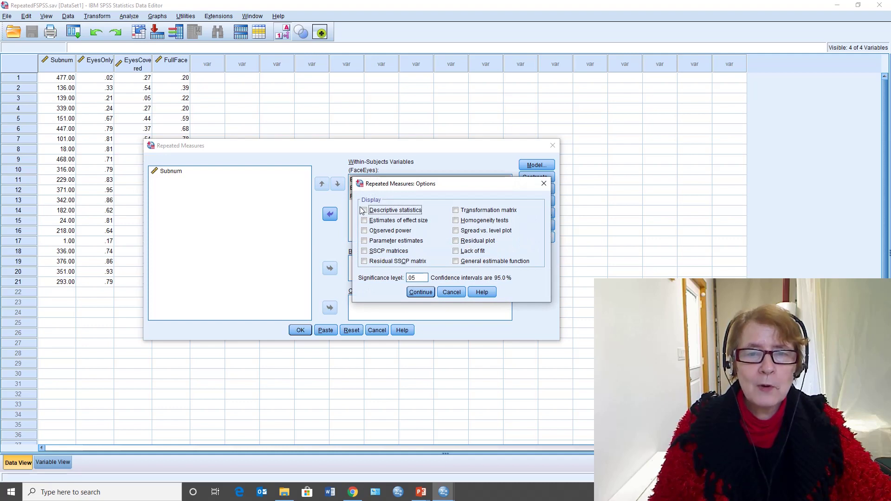
click(364, 211)
click(366, 221)
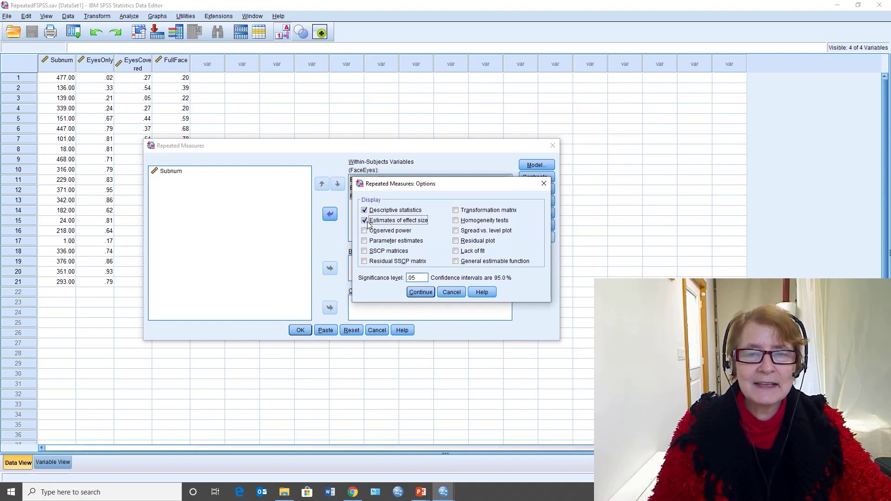
click(421, 293)
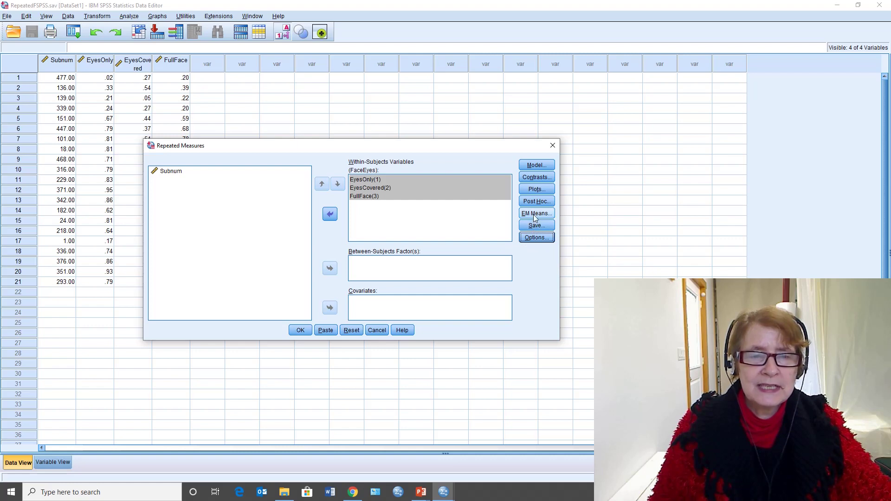
Request estimated marginal means for FaceEyes and compare main effects, keeping the LSD(none) confidence interval adjustment.
click(535, 214)
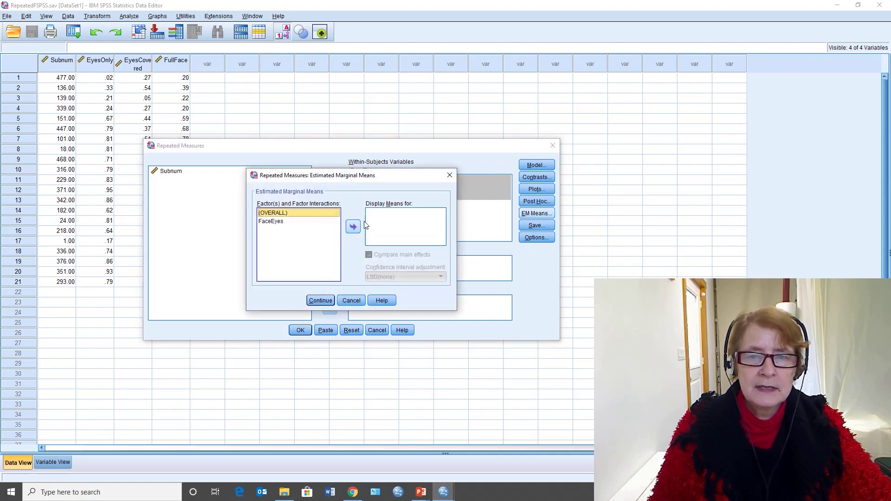
click(280, 222)
click(353, 227)
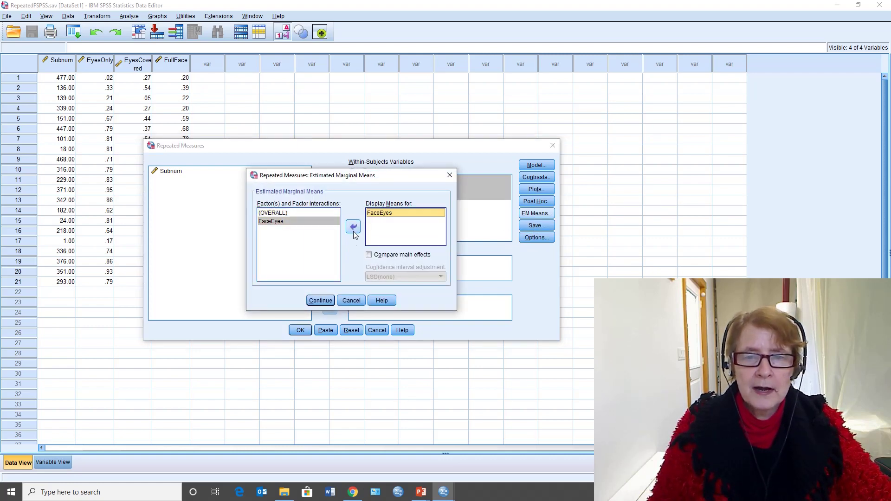
click(369, 255)
click(370, 256)
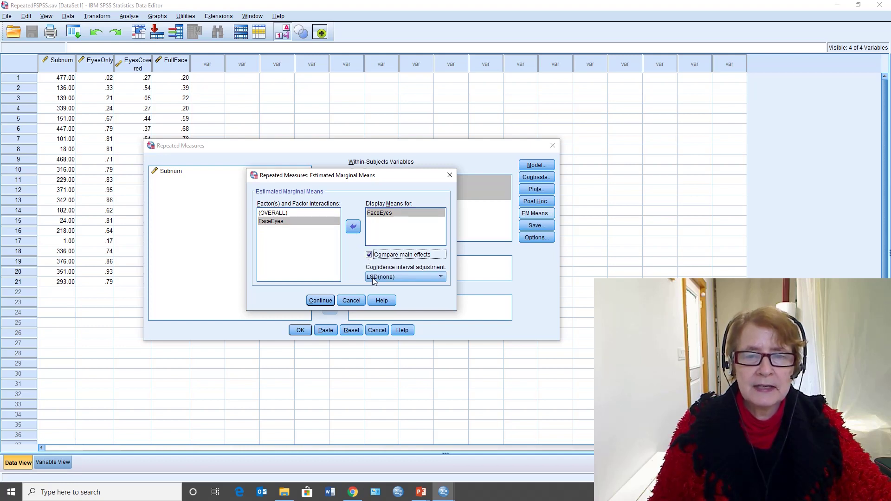
click(442, 277)
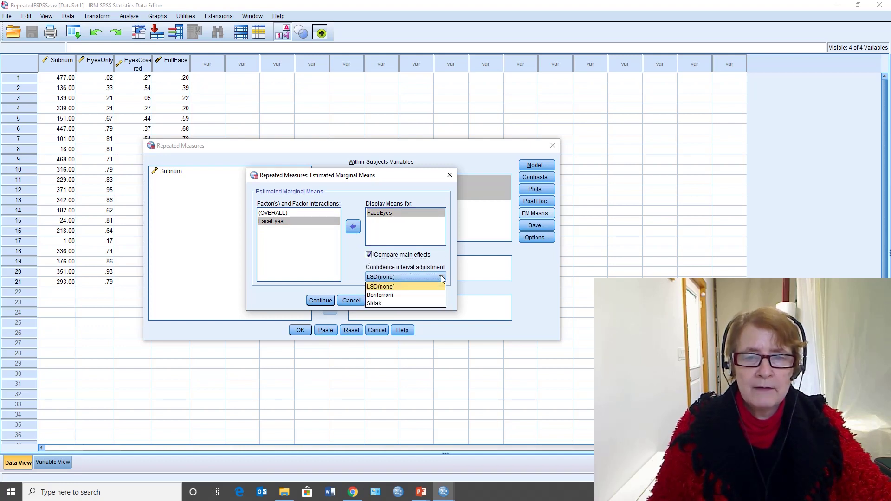
click(441, 277)
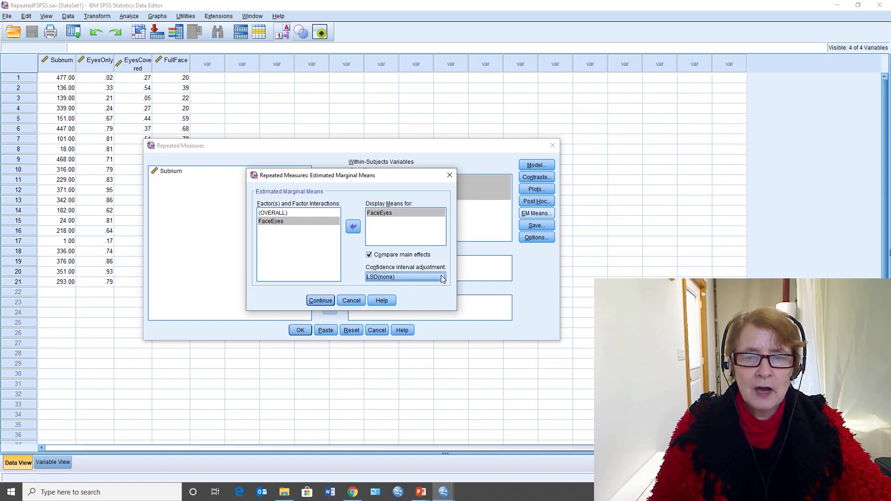
click(320, 302)
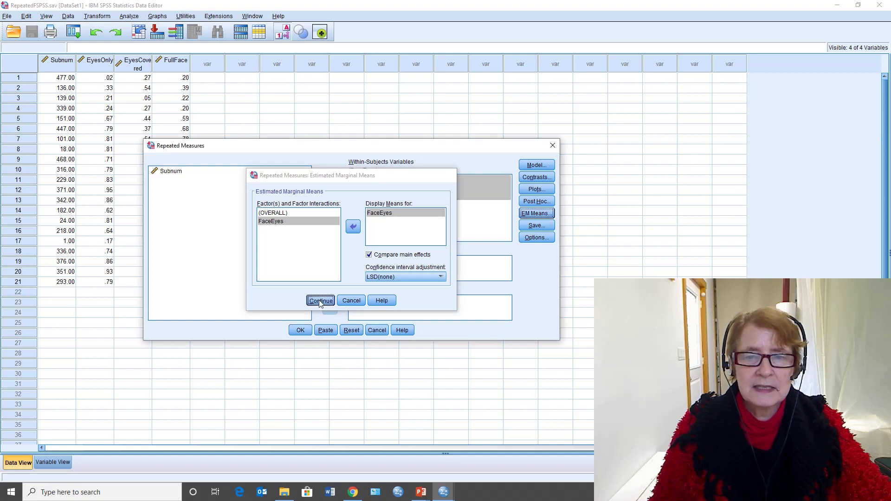
Add a bar chart profile plot with FaceEyes on the horizontal axis and error bars included, and run the analysis.
click(537, 189)
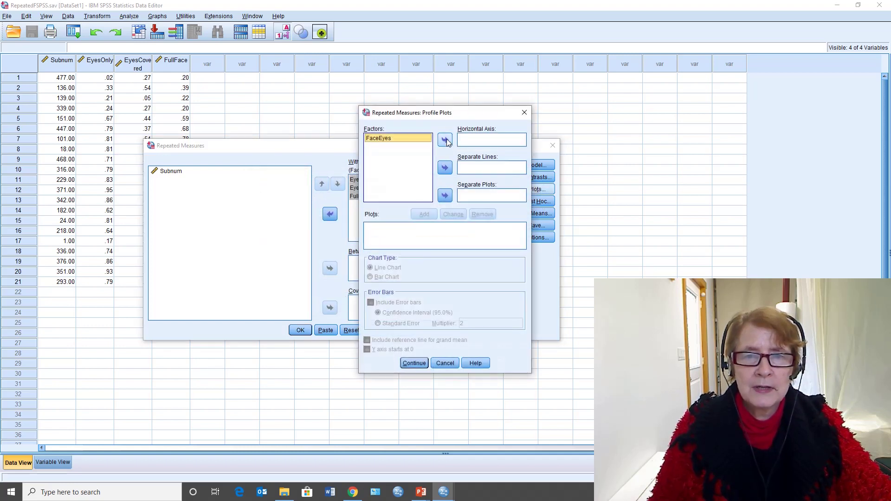
click(445, 141)
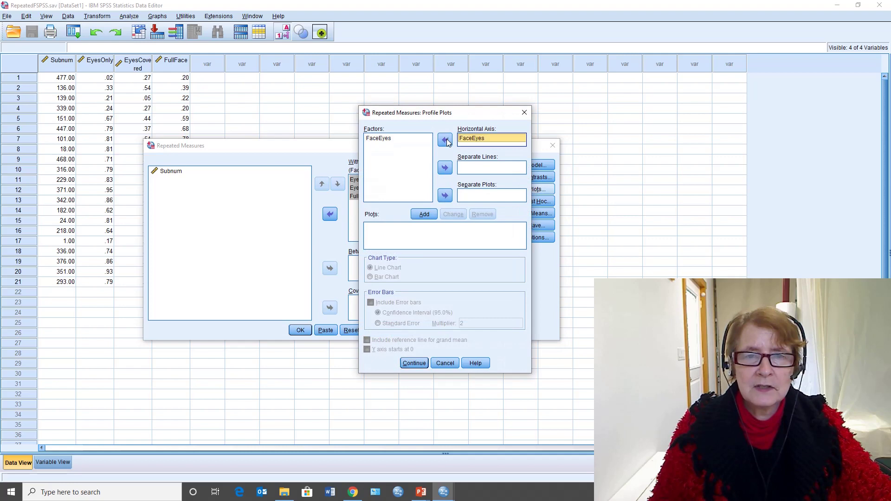
click(423, 216)
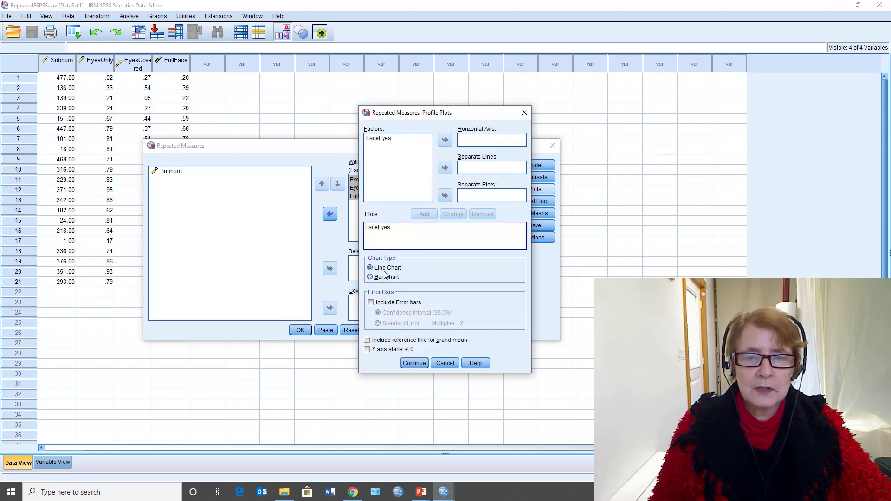
click(372, 278)
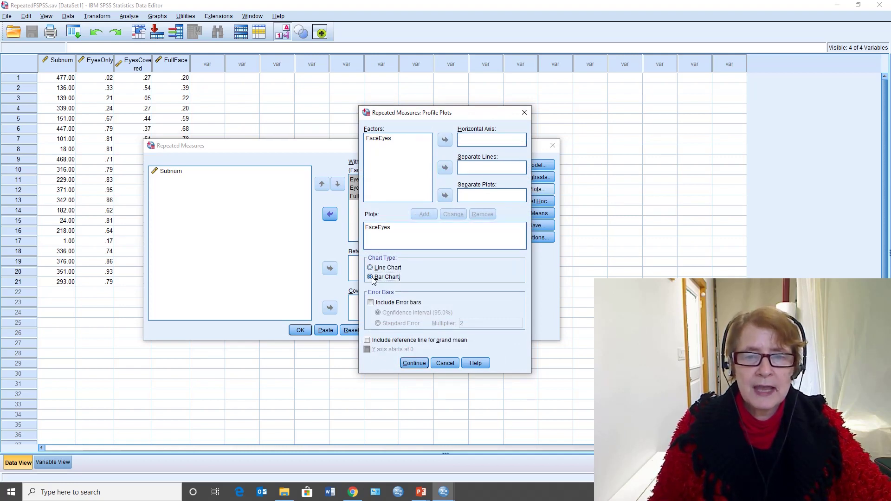
click(371, 303)
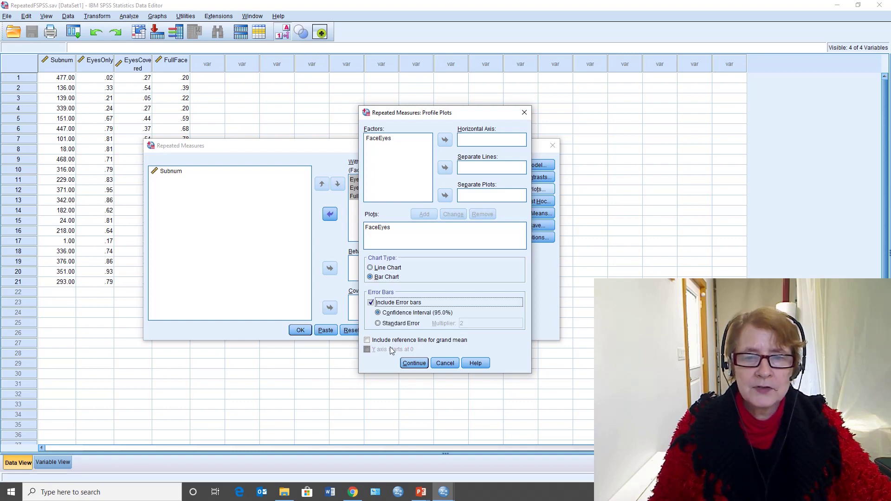
click(412, 364)
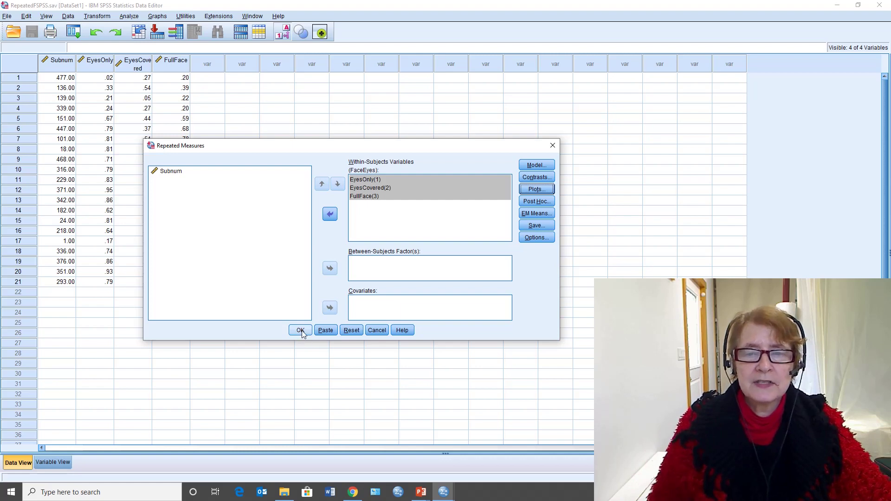
click(301, 330)
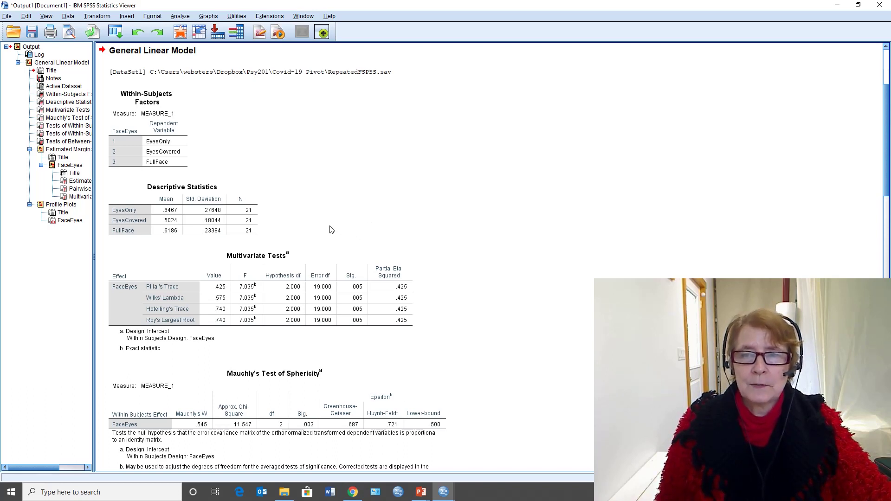
Examine the output tables from the within-subjects factors and descriptive statistics through Mauchly's Test of Sphericity to the Tests of Within-Subjects Effects.
click(108, 143)
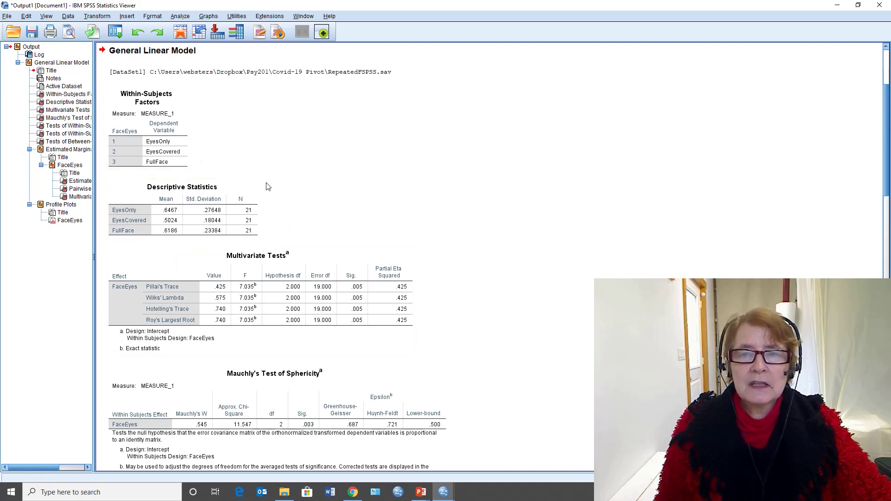
scroll(227, 199, down, 2)
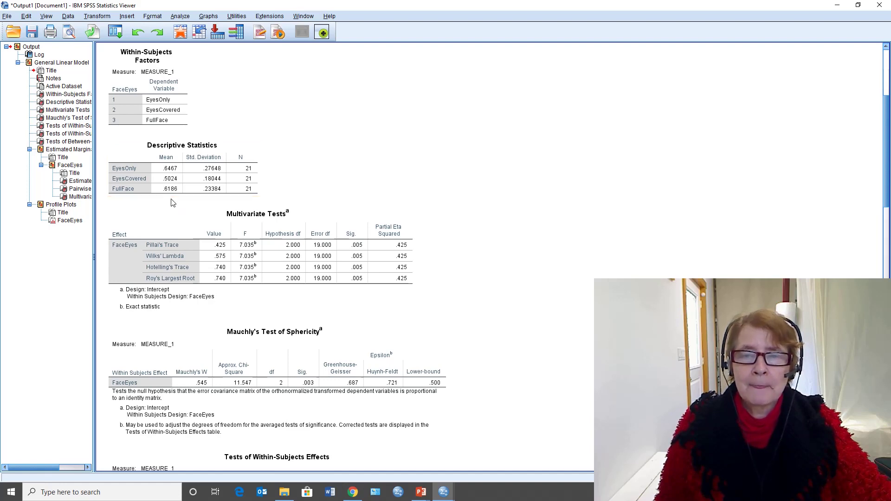
scroll(364, 200, down, 2)
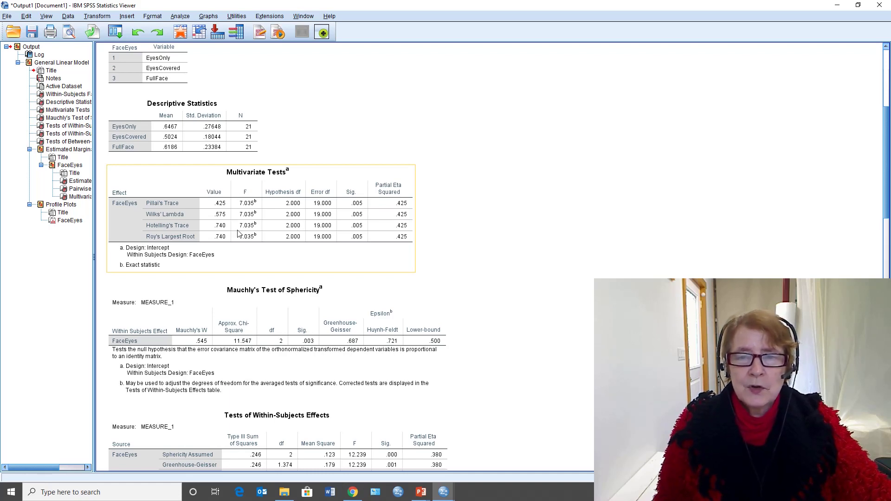
click(273, 304)
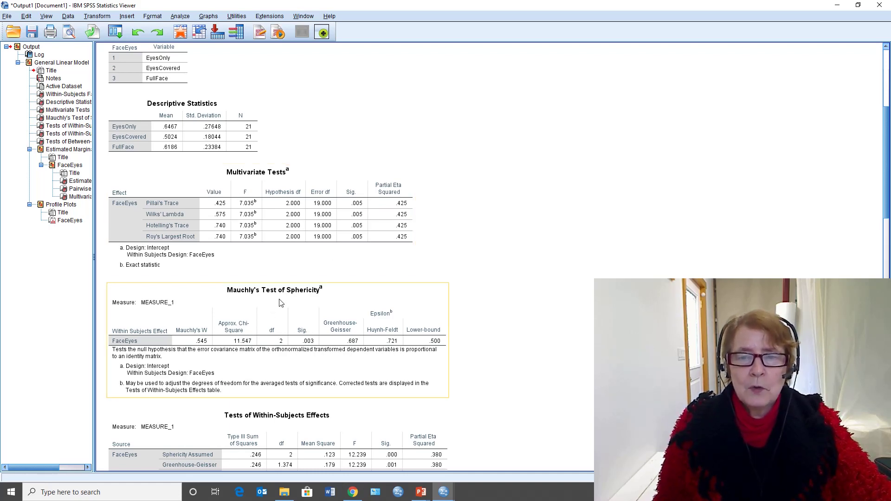
scroll(278, 302, down, 3)
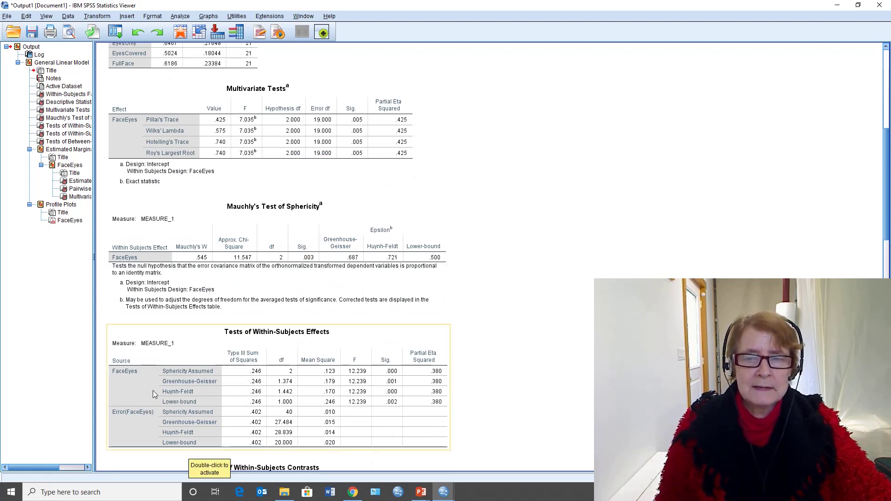
scroll(369, 207, down, 1)
scroll(369, 207, down, 1)
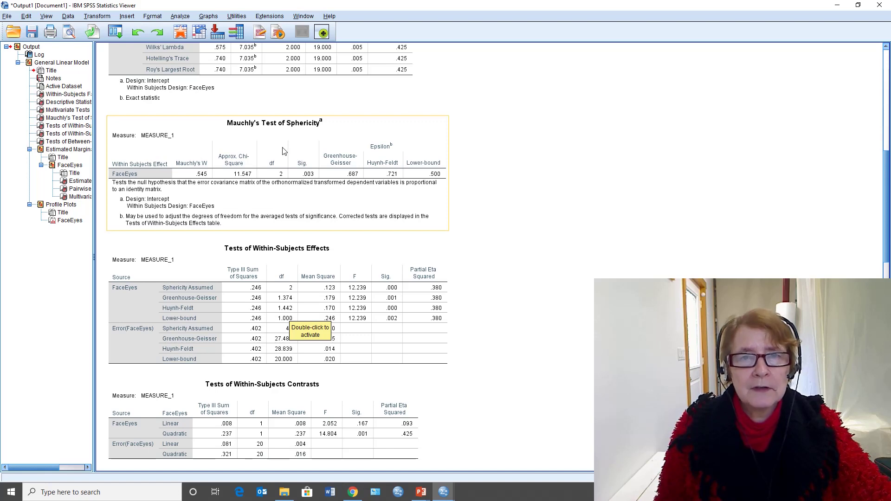
click(183, 263)
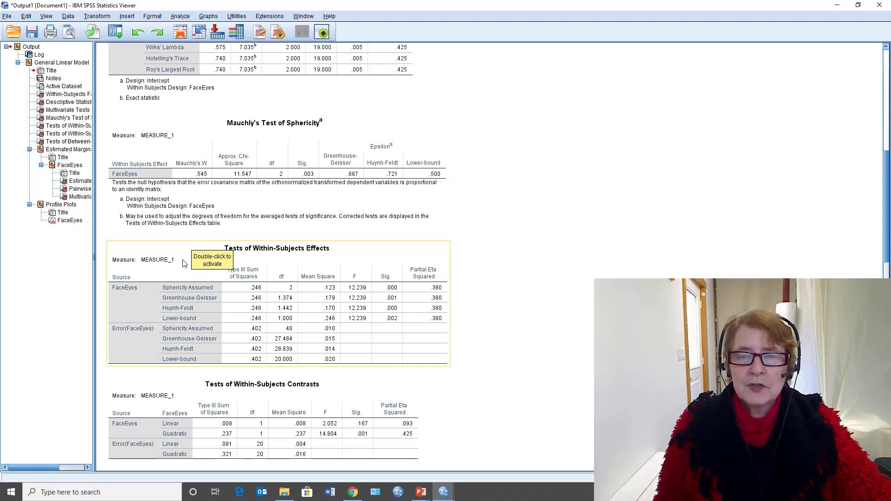
Examine the output from the Tests of Within-Subjects Effects through the contrasts and between-subjects tables to the FaceEyes estimates and pairwise comparisons.
scroll(586, 265, down, 3)
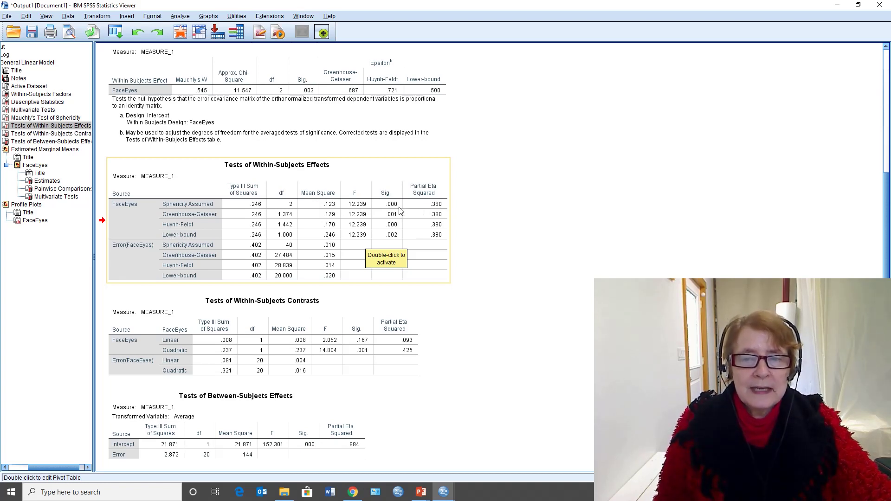
scroll(402, 211, down, 3)
scroll(390, 219, down, 1)
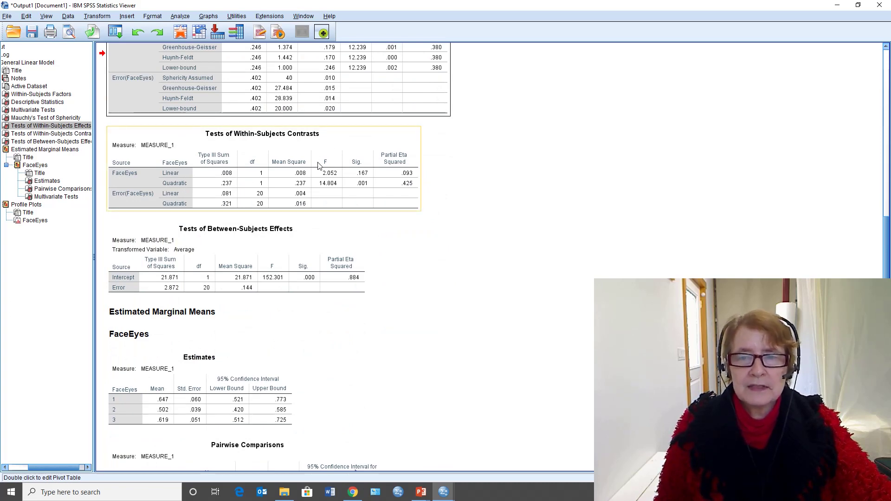
scroll(317, 162, down, 2)
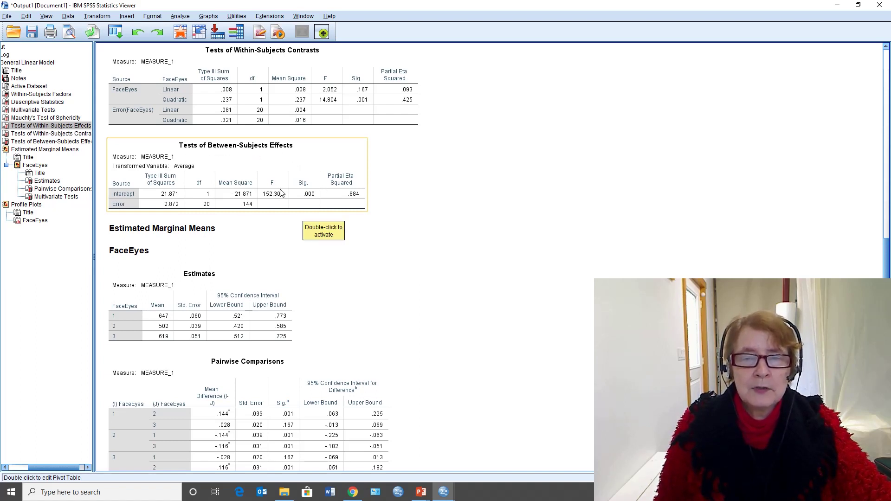
scroll(343, 194, up, 3)
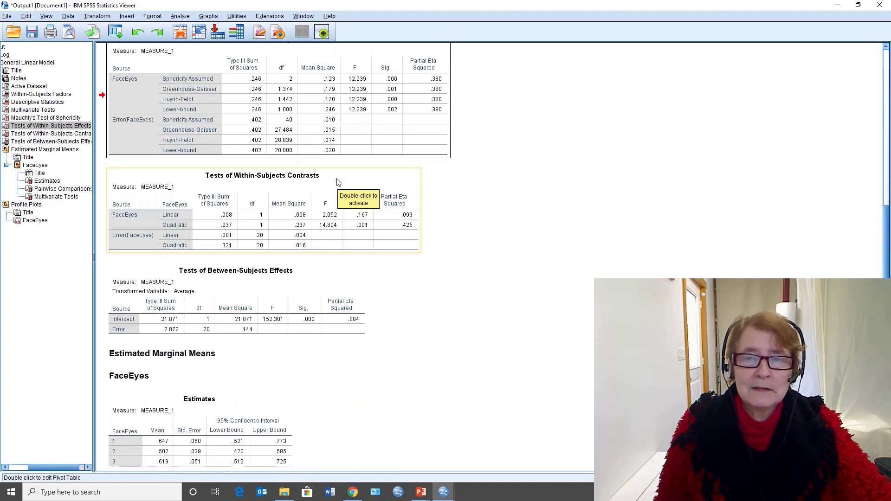
scroll(315, 153, down, 5)
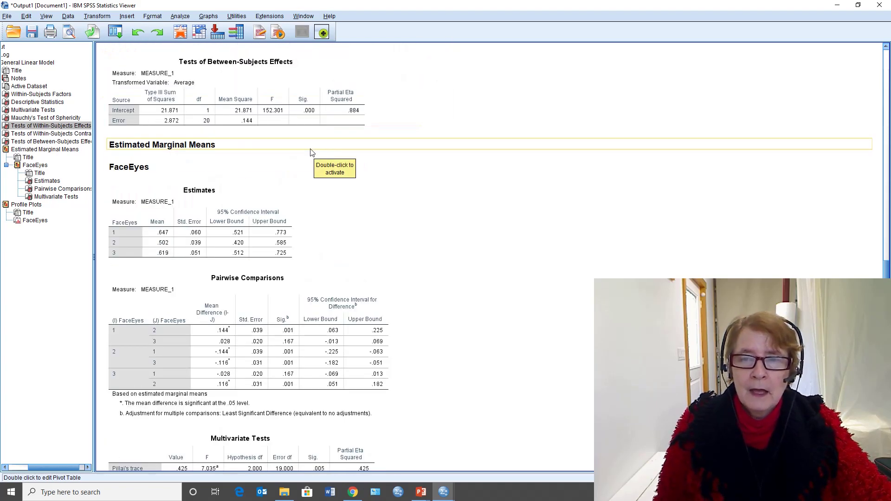
scroll(311, 152, down, 3)
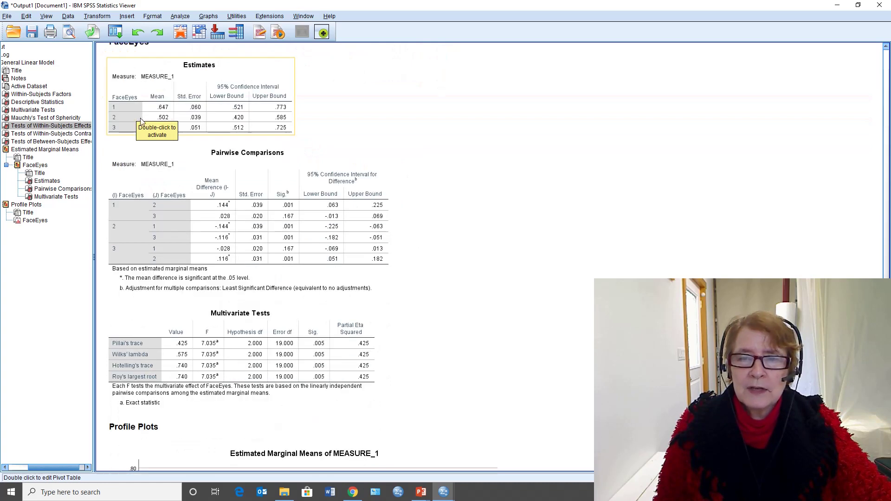